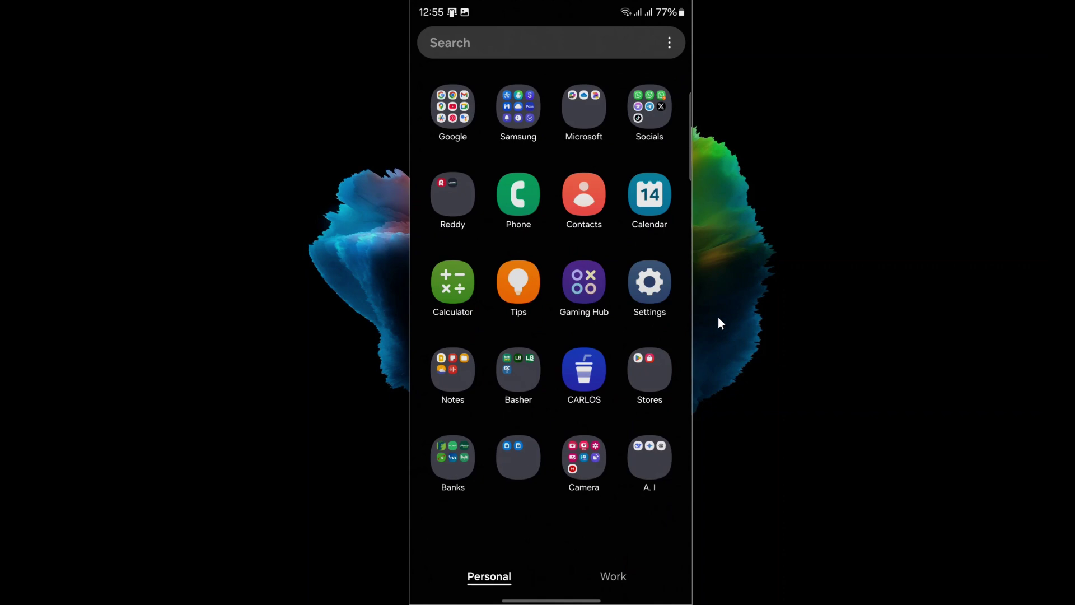
Step: Go from Settings into Notifications and then its Advanced settings page
{"action": "left_click", "coordinate": [653, 281]}
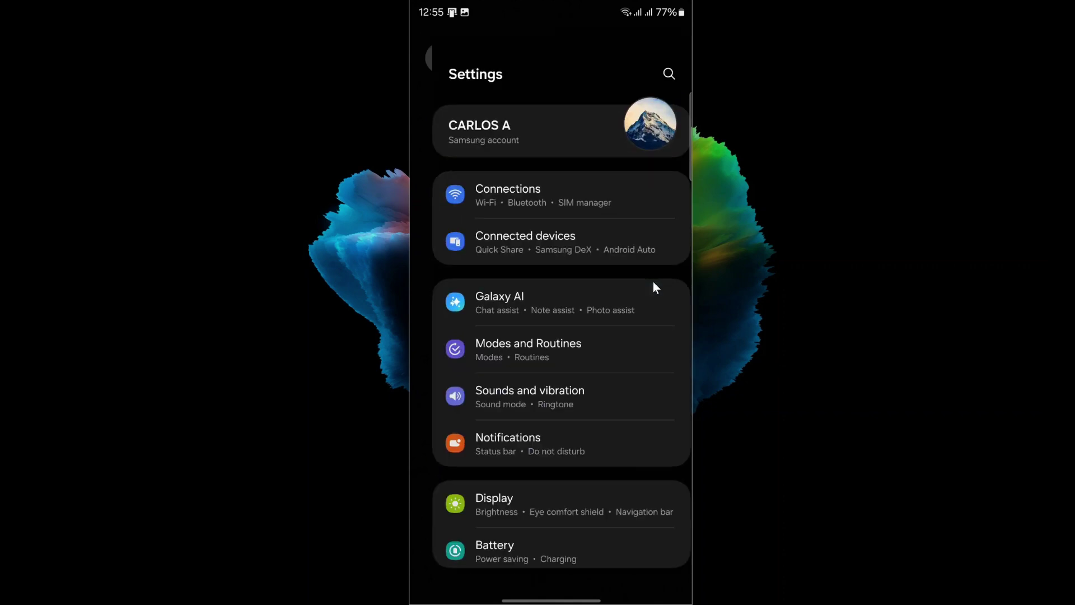
{"action": "scroll", "coordinate": [559, 391], "scroll_direction": "down", "scroll_amount": 1}
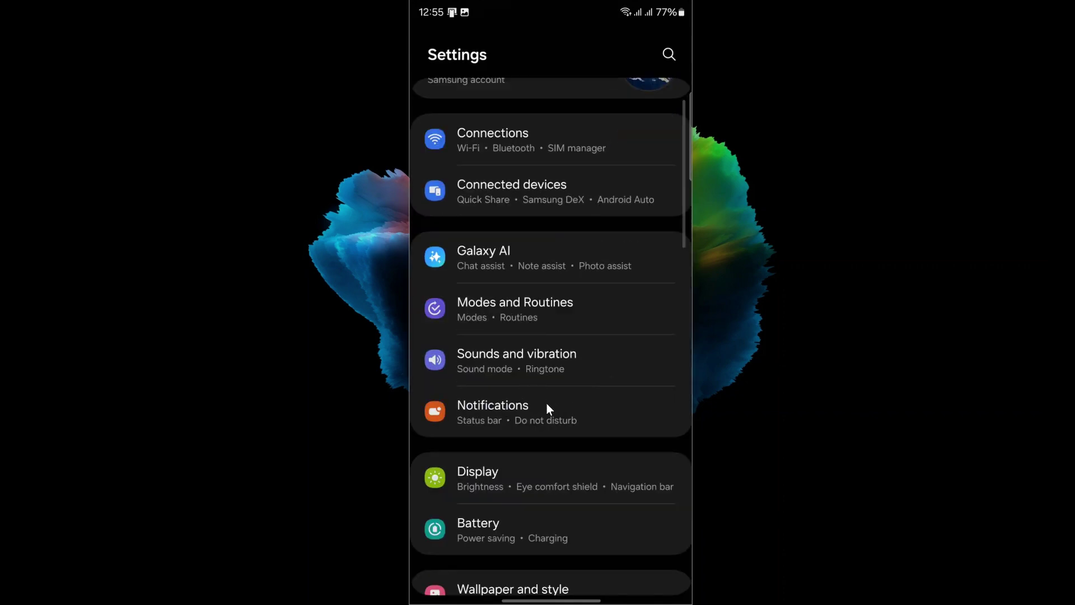
{"action": "left_click", "coordinate": [583, 416]}
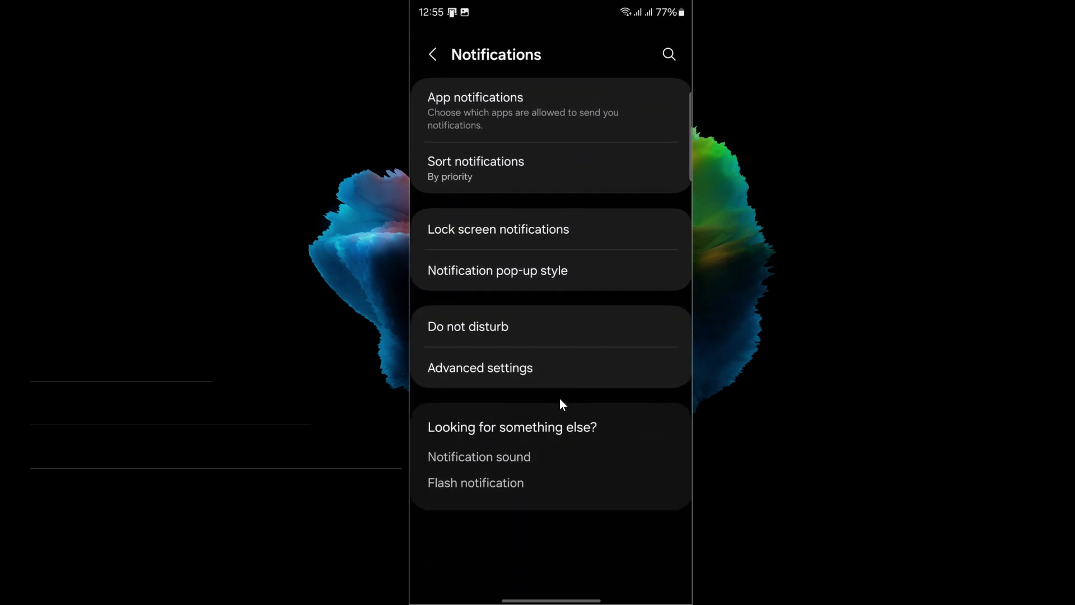
{"action": "left_click", "coordinate": [504, 370]}
{"action": "scroll", "coordinate": [508, 369], "scroll_direction": "down", "scroll_amount": 1}
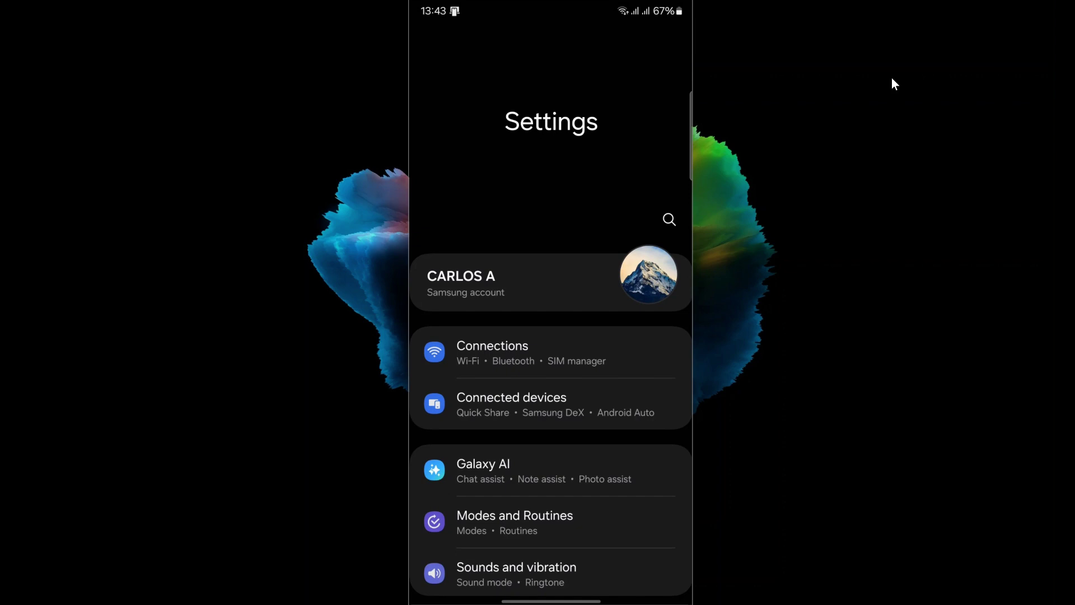
Step: Save dns.adguard.com as the Private DNS provider hostname, then bring up recent apps
{"action": "left_click", "coordinate": [580, 348]}
{"action": "left_click", "coordinate": [609, 535]}
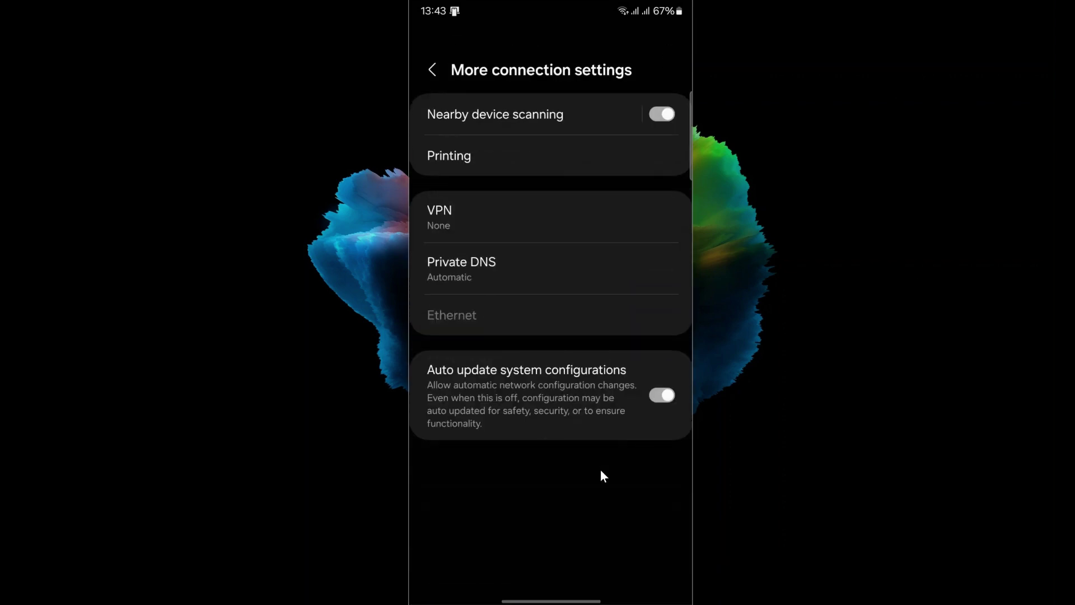
{"action": "scroll", "coordinate": [600, 469], "scroll_direction": "down", "scroll_amount": 1}
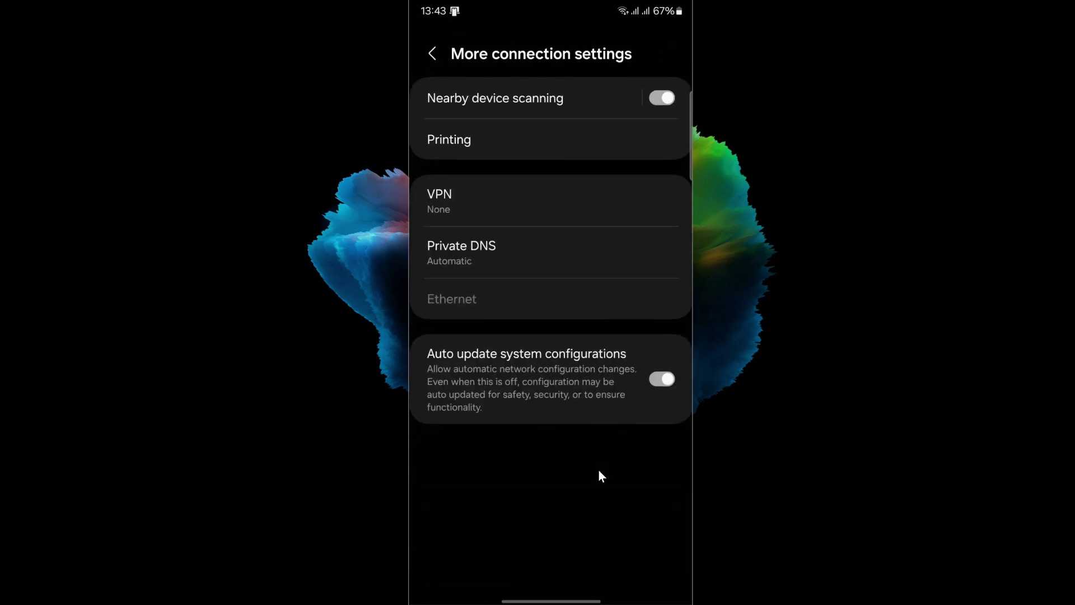
{"action": "left_click", "coordinate": [569, 266]}
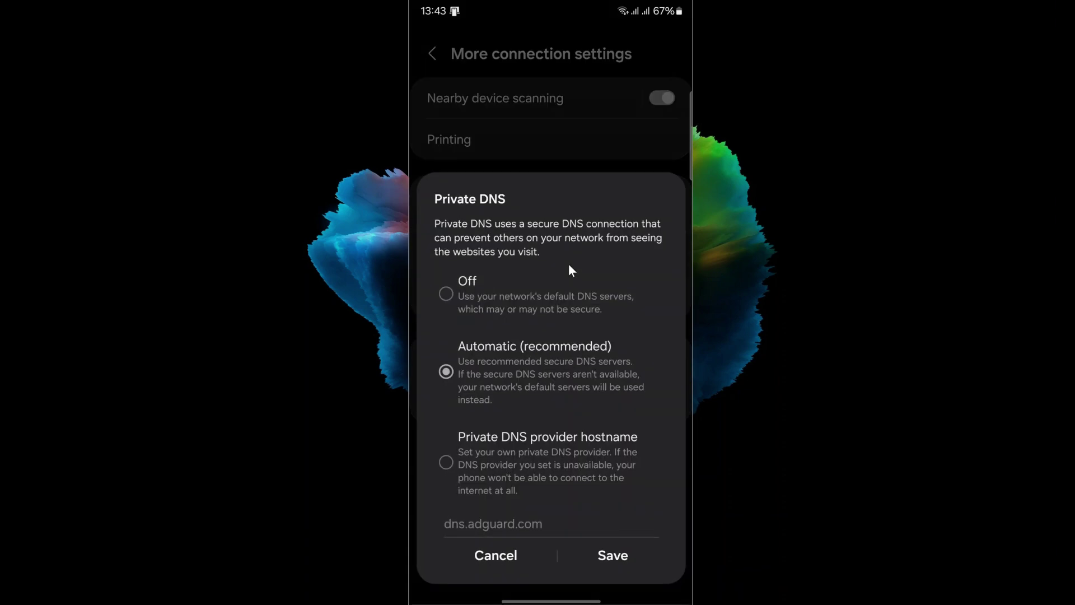
{"action": "left_click", "coordinate": [462, 479]}
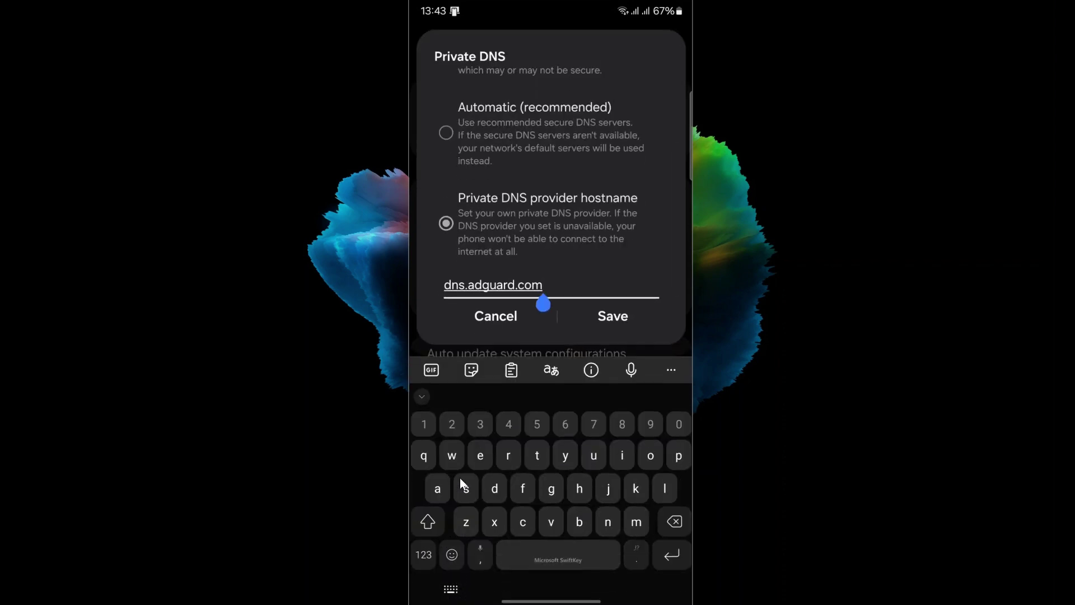
{"action": "key", "text": "Return"}
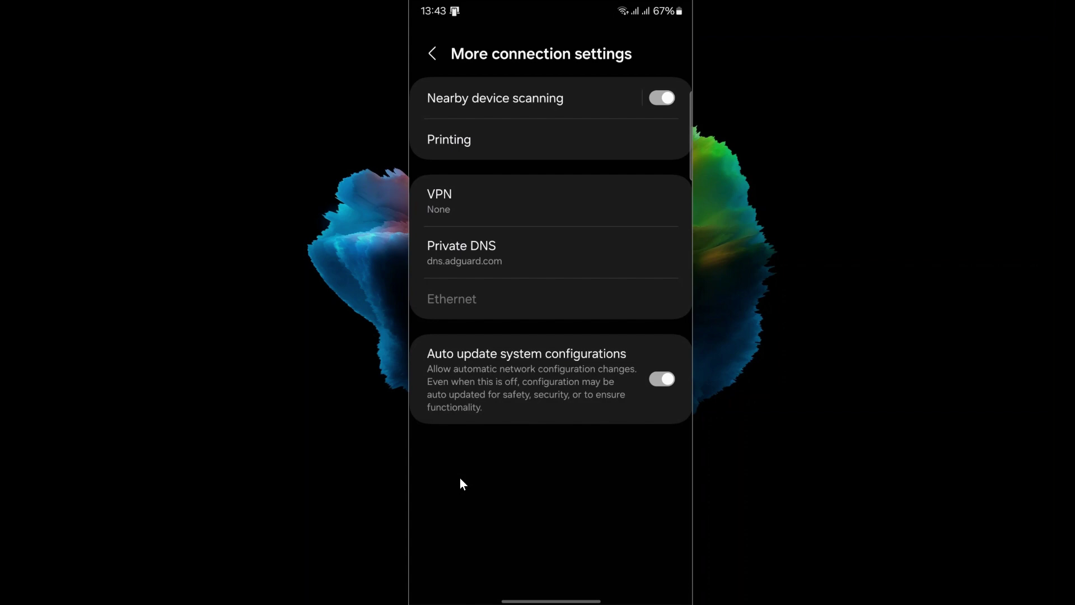
{"action": "key", "text": "Escape"}
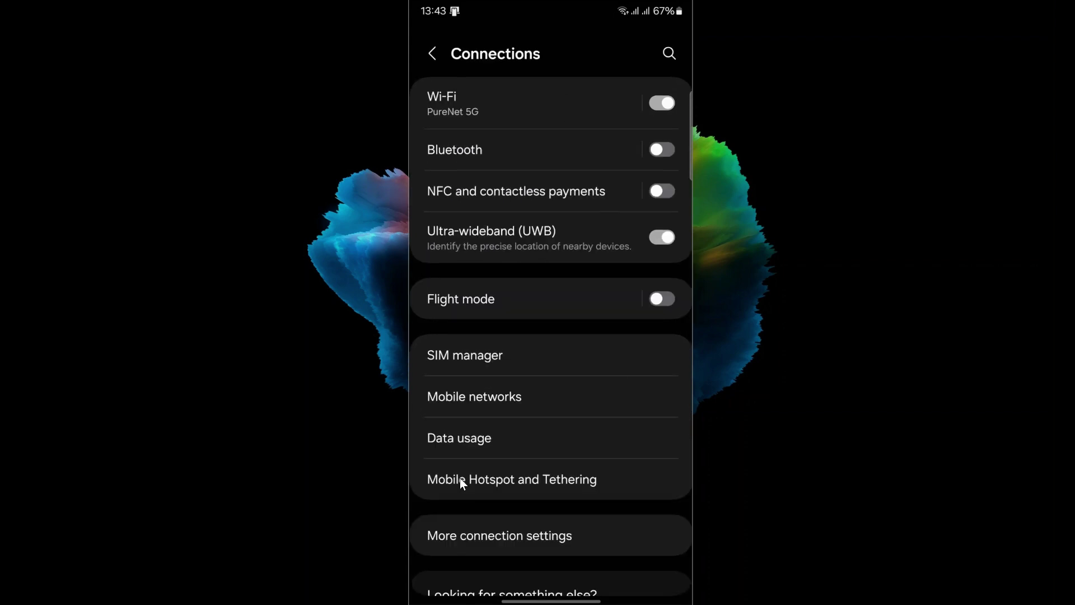
{"action": "key", "text": "alt+s"}
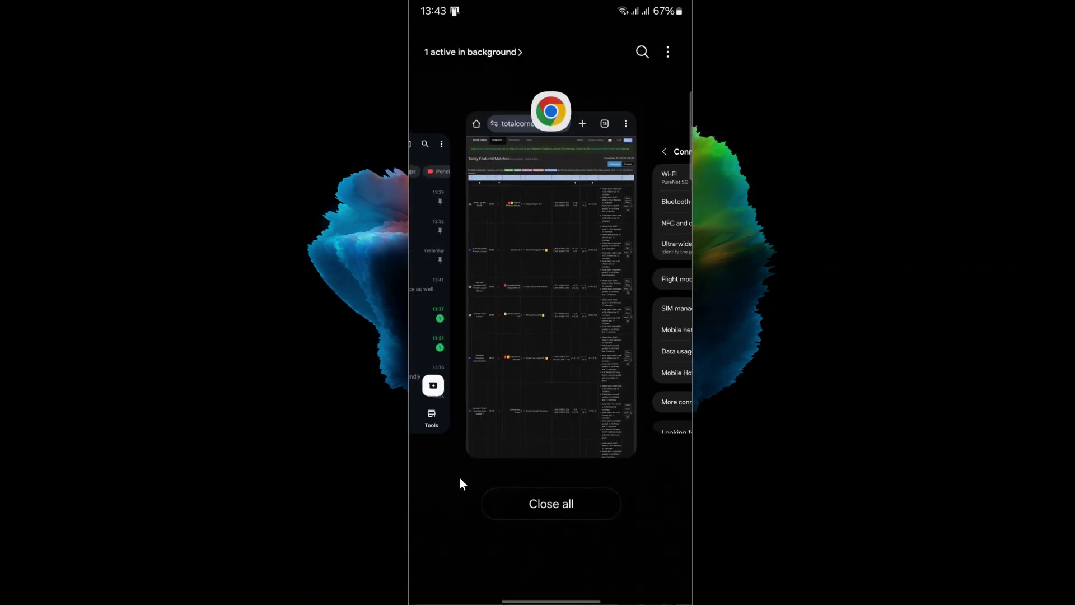
Step: Dismiss the recent apps overview and return to the home screen
{"action": "key", "text": "alt+h"}
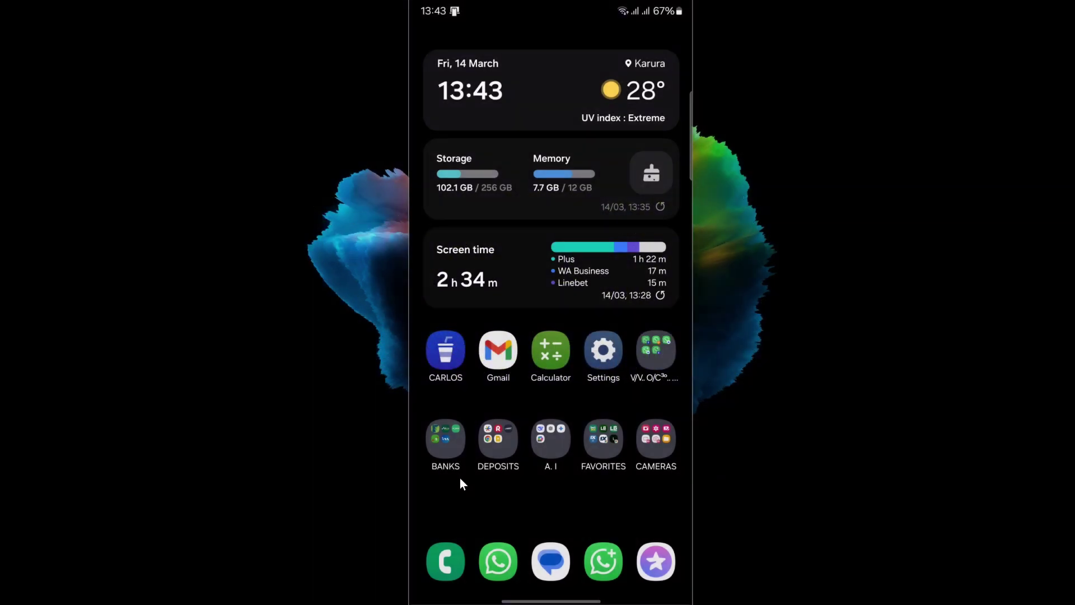
{"action": "scroll", "coordinate": [460, 479], "scroll_direction": "down", "scroll_amount": 2}
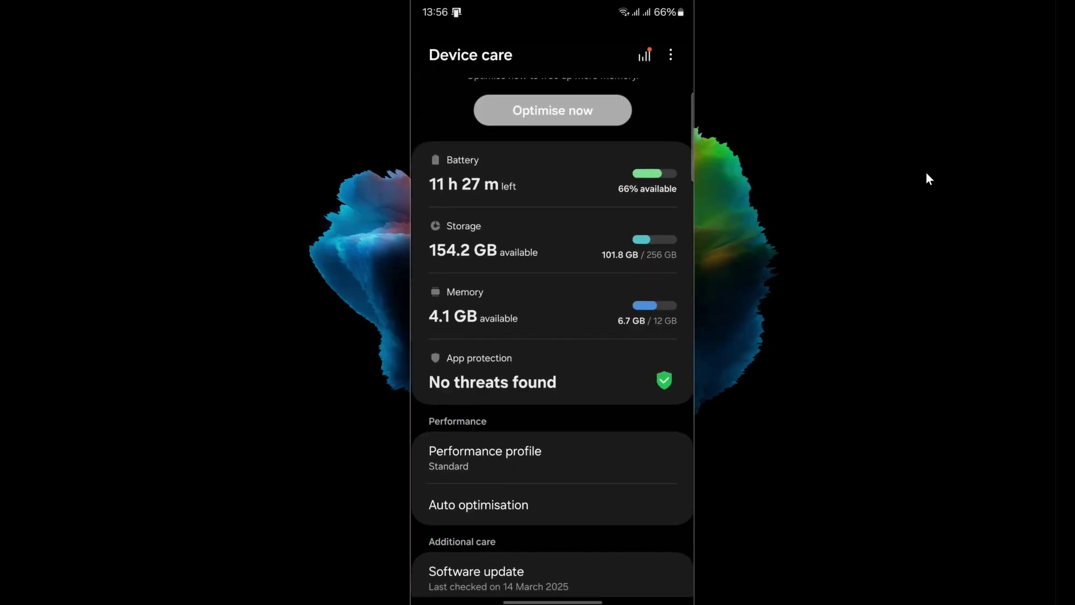
{"action": "scroll", "coordinate": [505, 365], "scroll_direction": "up", "scroll_amount": 2}
{"action": "scroll", "coordinate": [505, 364], "scroll_direction": "up", "scroll_amount": 3}
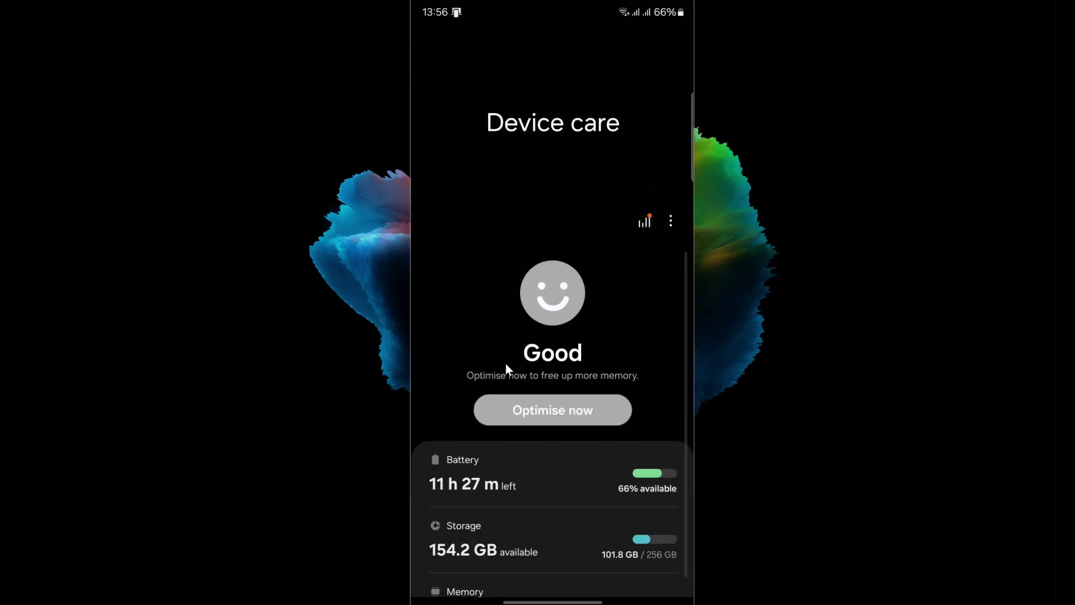
{"action": "scroll", "coordinate": [506, 364], "scroll_direction": "down", "scroll_amount": 1}
Step: View Device care's storage breakdown, then return home and open the main Settings page
{"action": "left_click", "coordinate": [500, 243]}
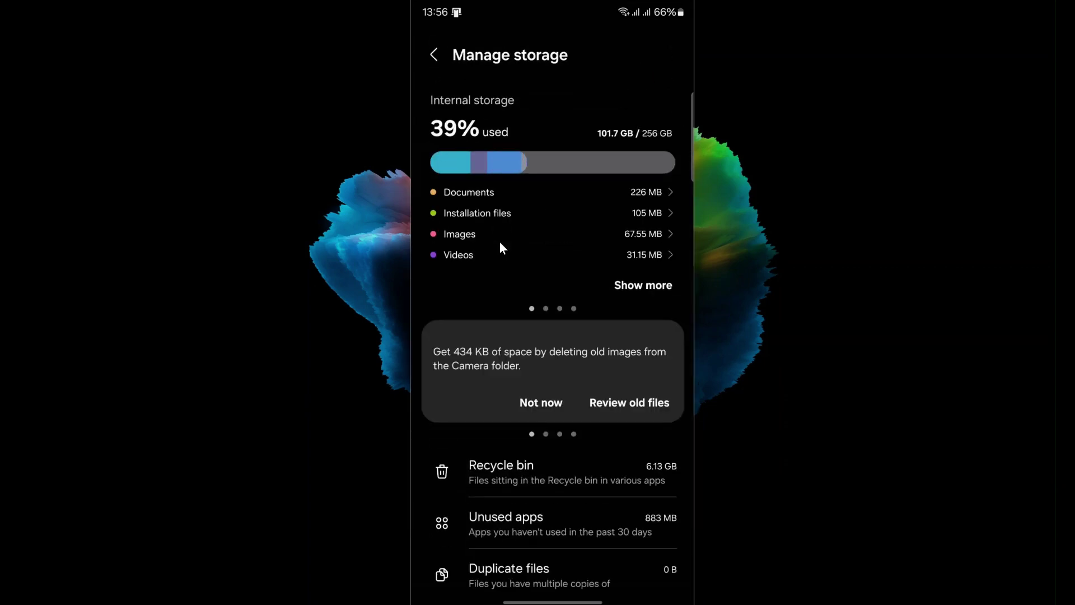
{"action": "scroll", "coordinate": [500, 241], "scroll_direction": "down", "scroll_amount": 1}
{"action": "scroll", "coordinate": [500, 241], "scroll_direction": "up", "scroll_amount": 1}
{"action": "scroll", "coordinate": [499, 242], "scroll_direction": "up", "scroll_amount": 2}
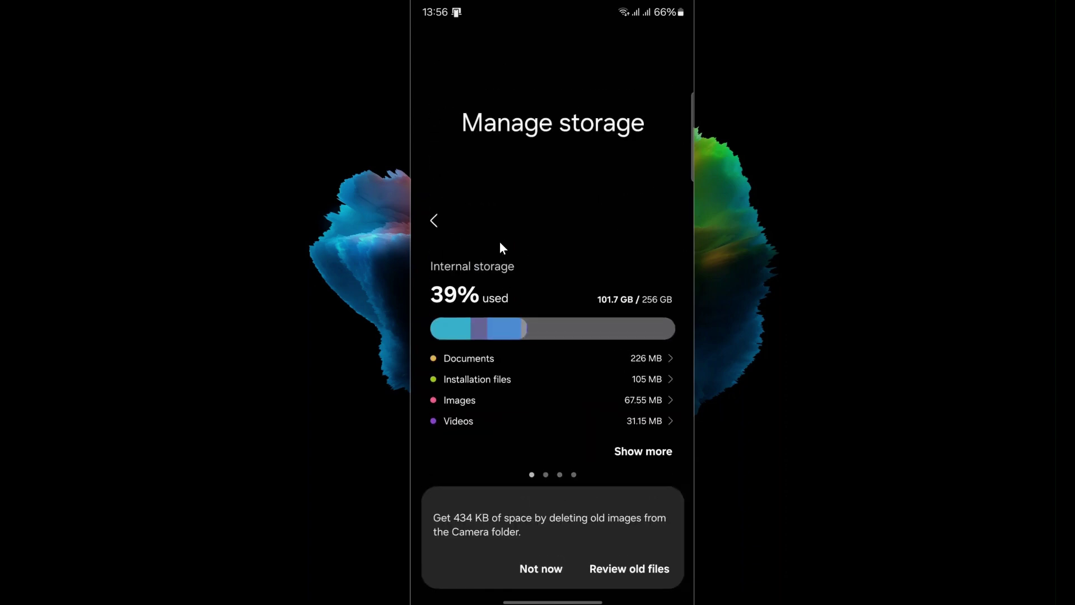
{"action": "right_click", "coordinate": [499, 242]}
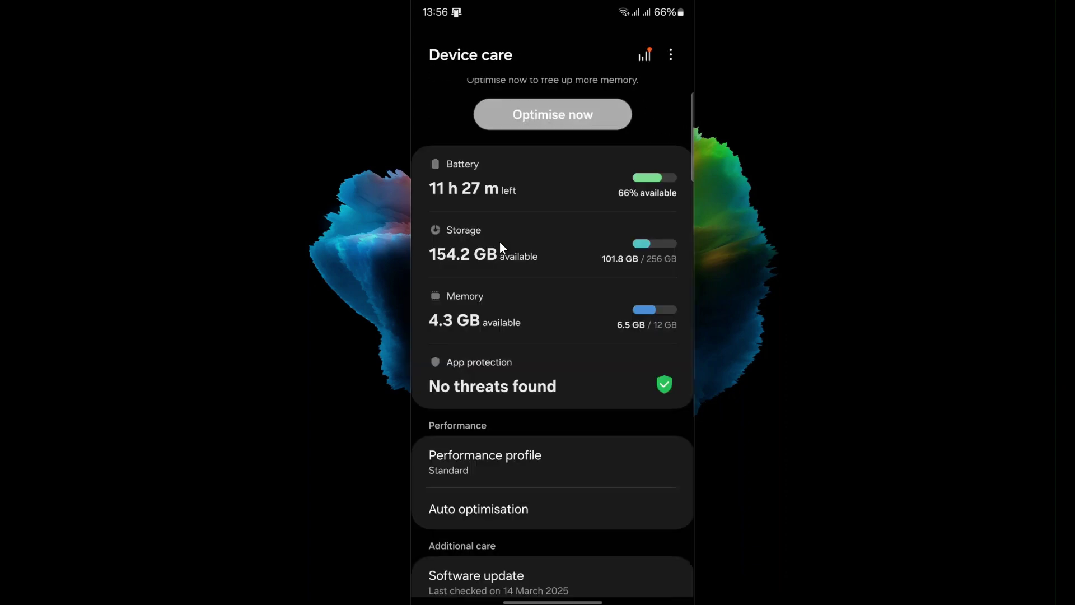
{"action": "right_click", "coordinate": [499, 241]}
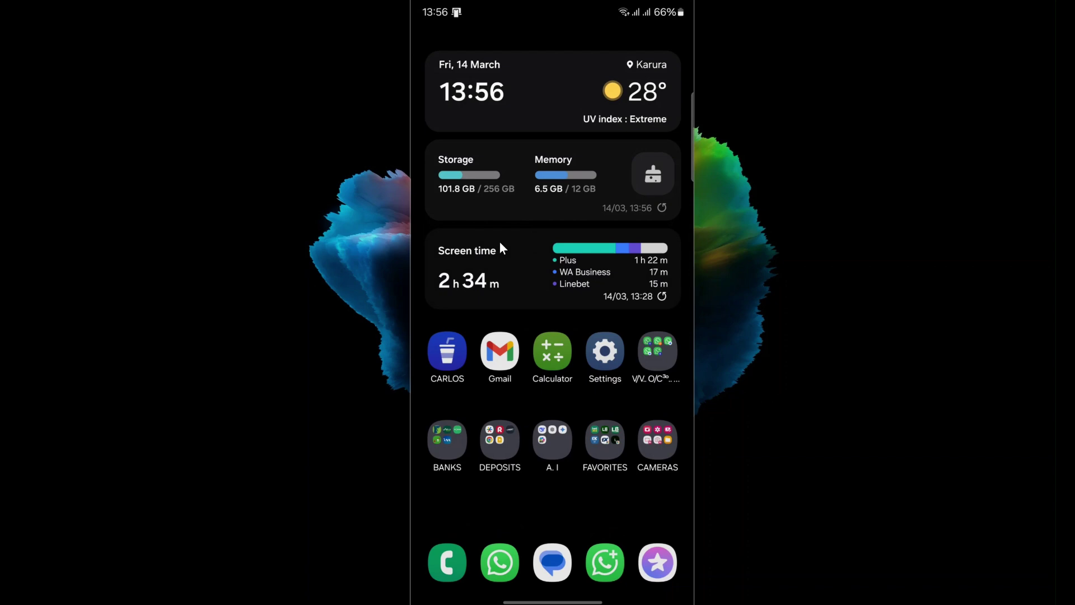
{"action": "left_click", "coordinate": [500, 241]}
{"action": "right_click", "coordinate": [499, 241]}
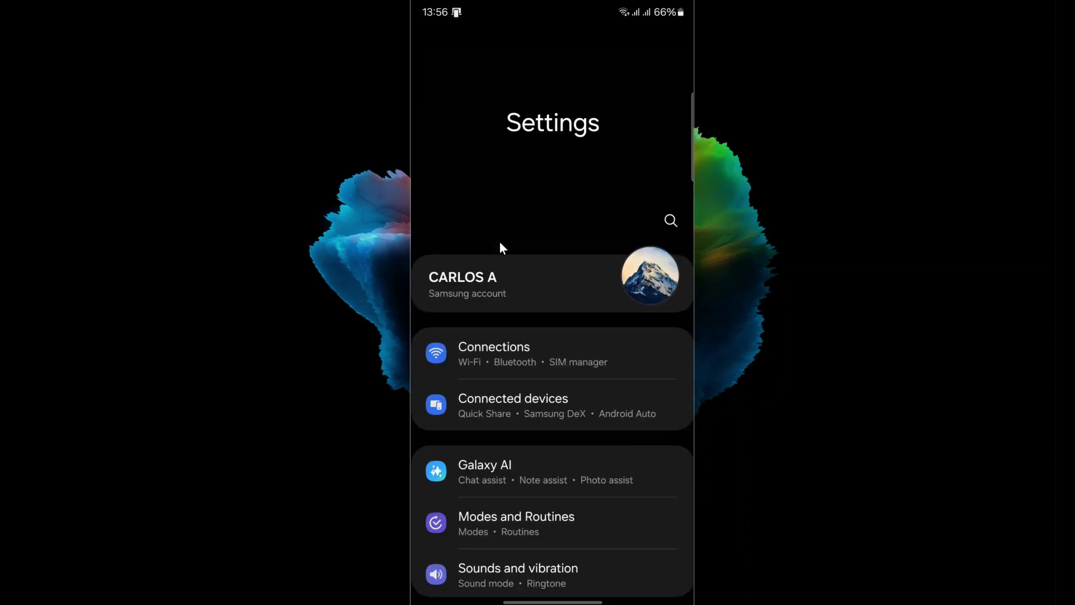
{"action": "scroll", "coordinate": [500, 242], "scroll_direction": "down", "scroll_amount": 5}
{"action": "scroll", "coordinate": [499, 241], "scroll_direction": "down", "scroll_amount": 2}
{"action": "scroll", "coordinate": [499, 242], "scroll_direction": "down", "scroll_amount": 2}
{"action": "scroll", "coordinate": [500, 241], "scroll_direction": "down", "scroll_amount": 2}
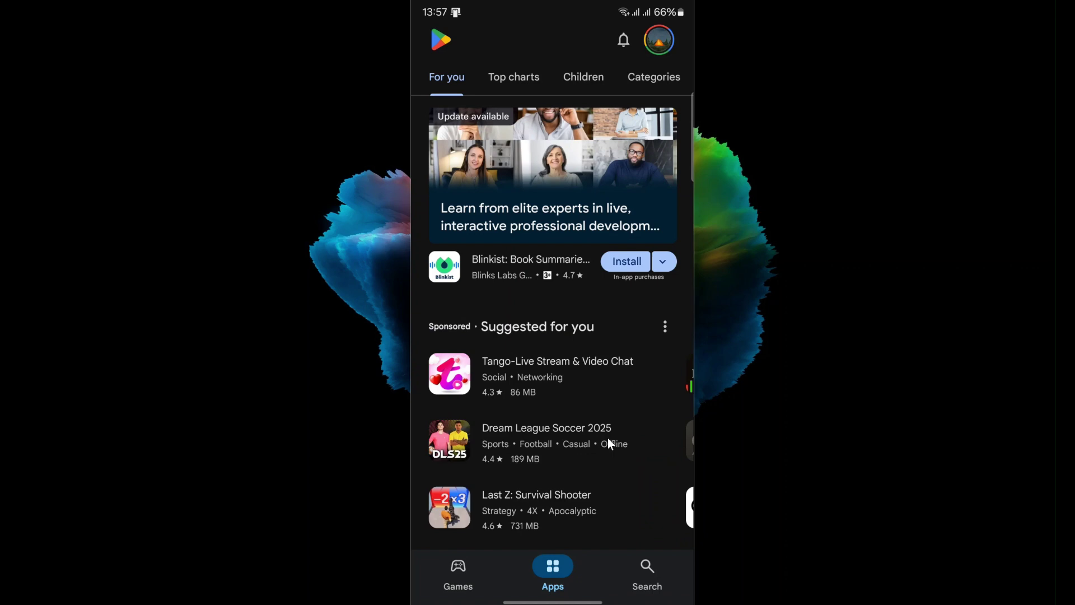
Step: Exit the Play Store and close the Stores folder to get back home
{"action": "key", "text": "Escape"}
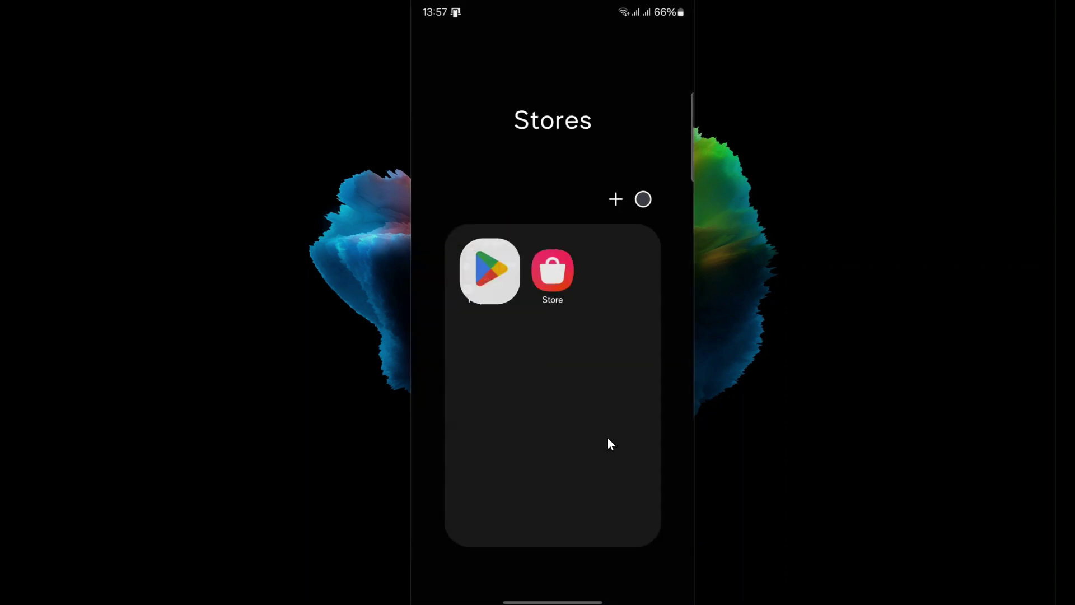
{"action": "key", "text": "Escape"}
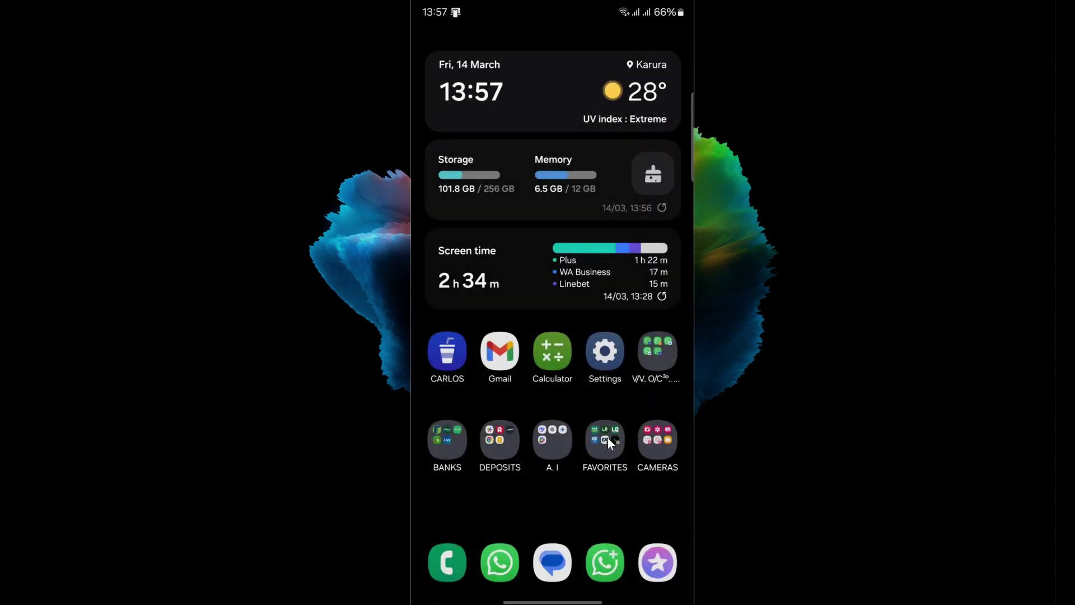
{"action": "scroll", "coordinate": [607, 438], "scroll_direction": "down", "scroll_amount": 2}
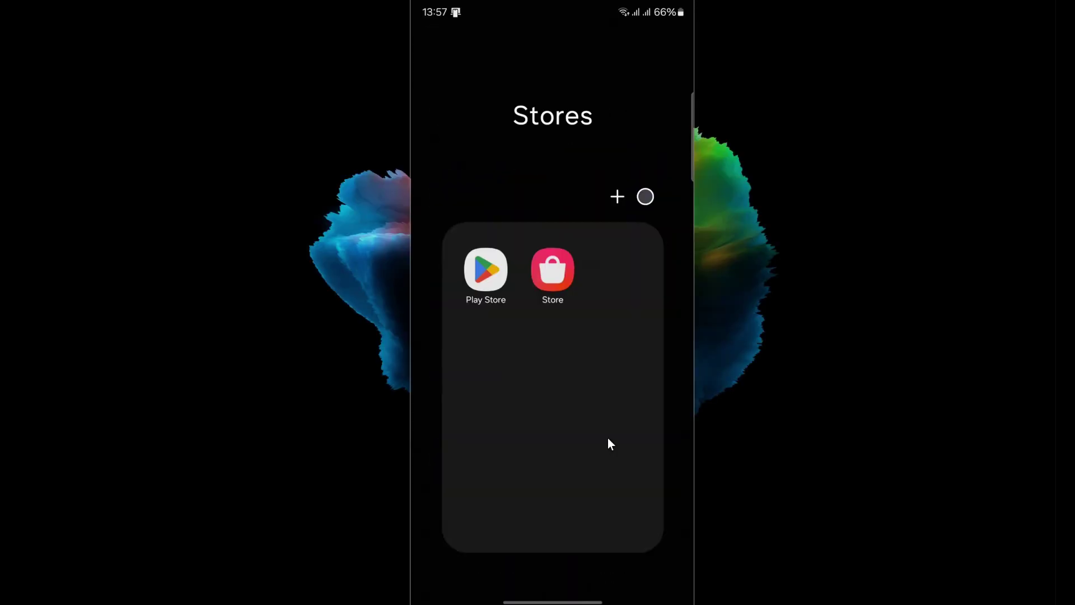
Step: Bring up bet365's uninstall prompt, then leave Settings without confirming the uninstall
{"action": "right_click", "coordinate": [607, 438]}
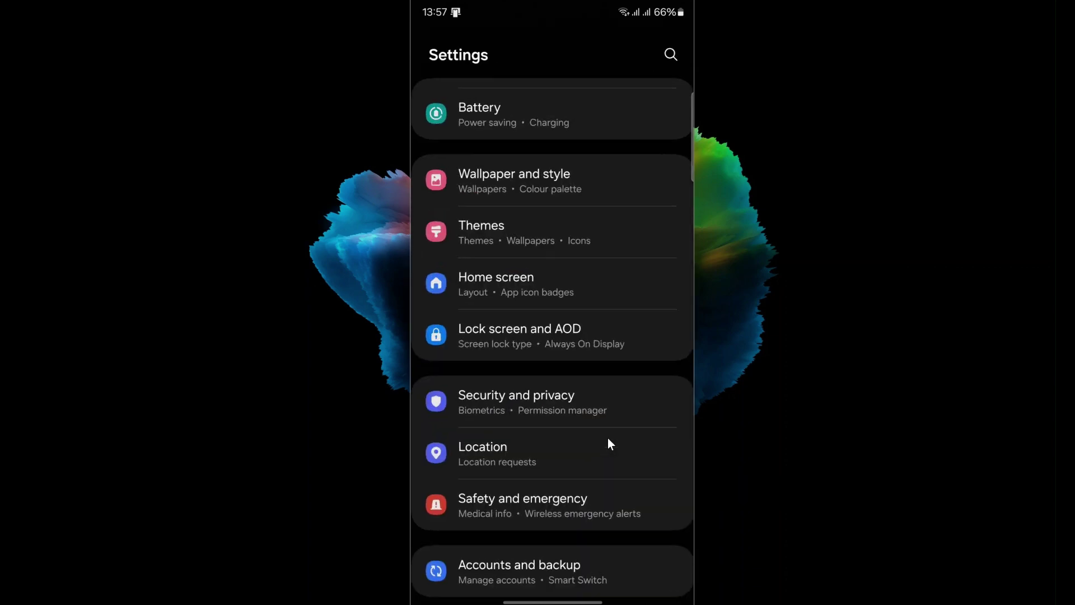
{"action": "scroll", "coordinate": [607, 438], "scroll_direction": "down", "scroll_amount": 5}
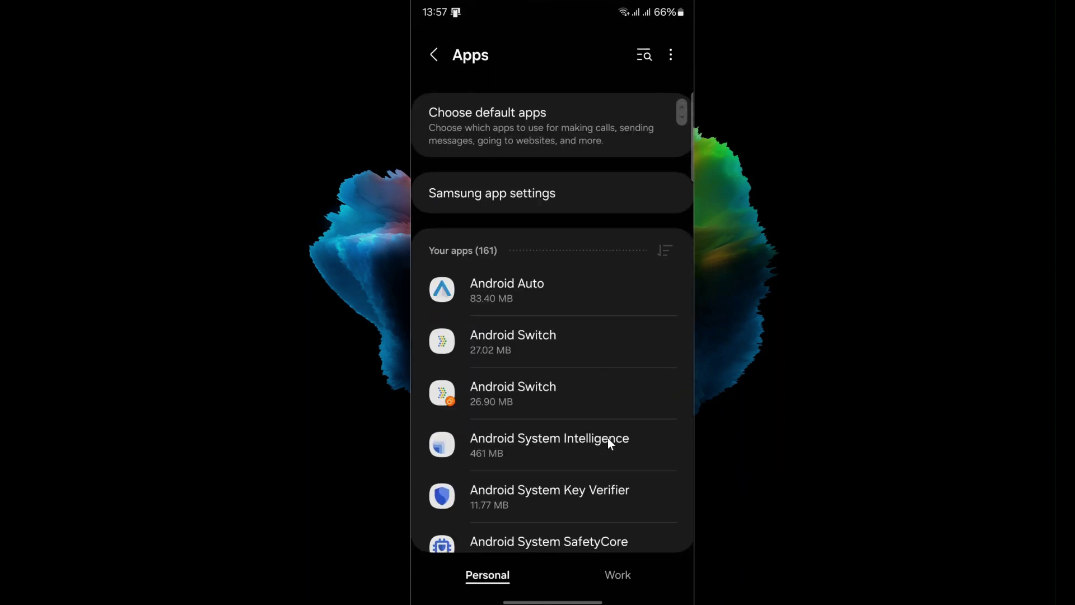
{"action": "scroll", "coordinate": [607, 438], "scroll_direction": "down", "scroll_amount": 5}
{"action": "scroll", "coordinate": [607, 438], "scroll_direction": "up", "scroll_amount": 2}
{"action": "left_click", "coordinate": [607, 438]}
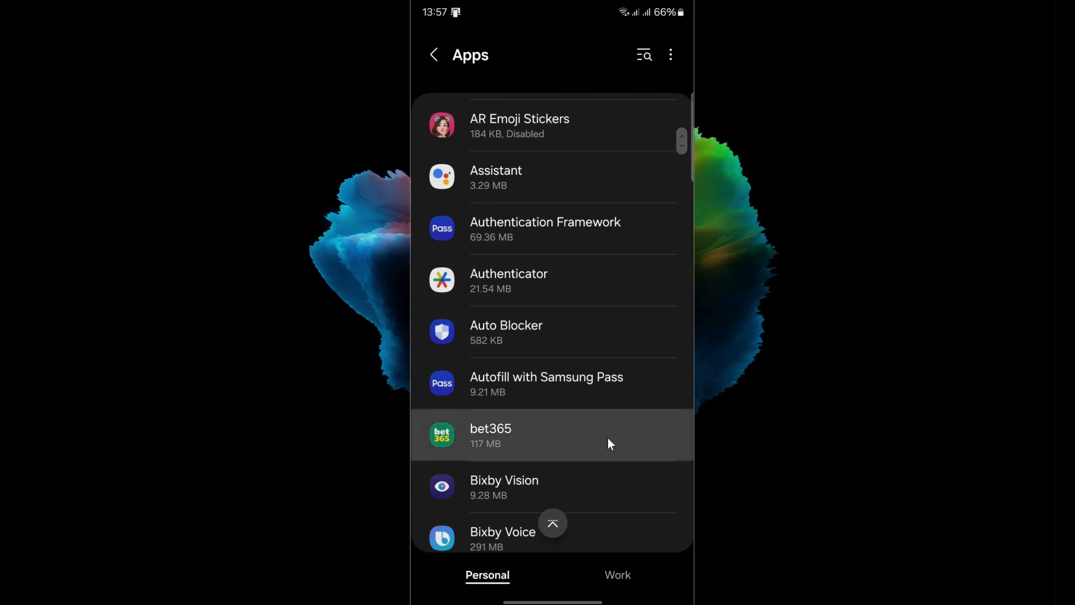
{"action": "scroll", "coordinate": [607, 438], "scroll_direction": "down", "scroll_amount": 2}
{"action": "scroll", "coordinate": [607, 438], "scroll_direction": "down", "scroll_amount": 1}
{"action": "left_click", "coordinate": [607, 438]}
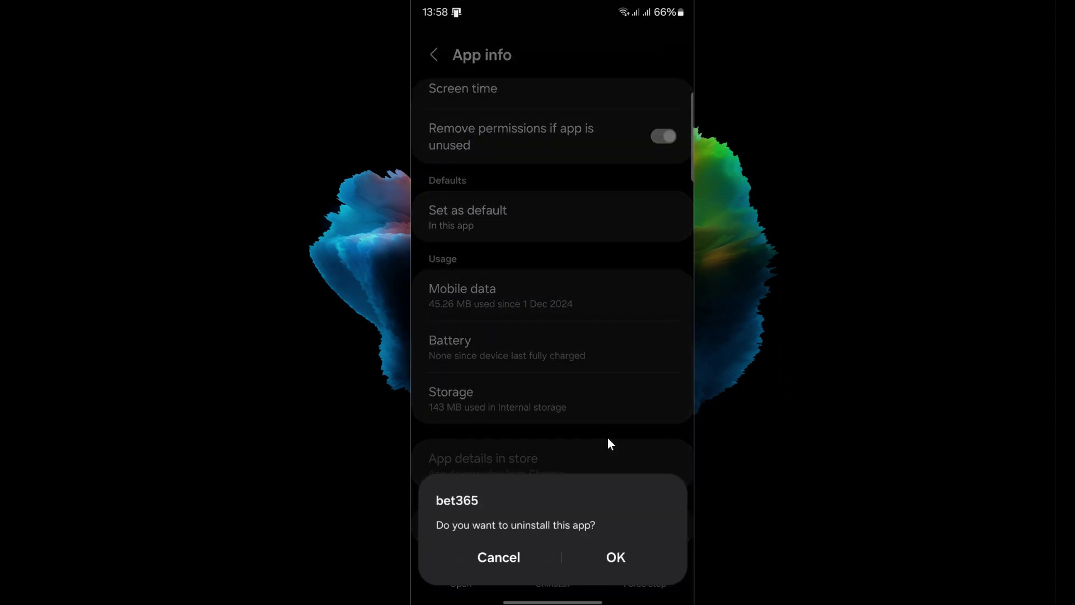
{"action": "key", "text": "super"}
{"action": "scroll", "coordinate": [607, 438], "scroll_direction": "down", "scroll_amount": 1}
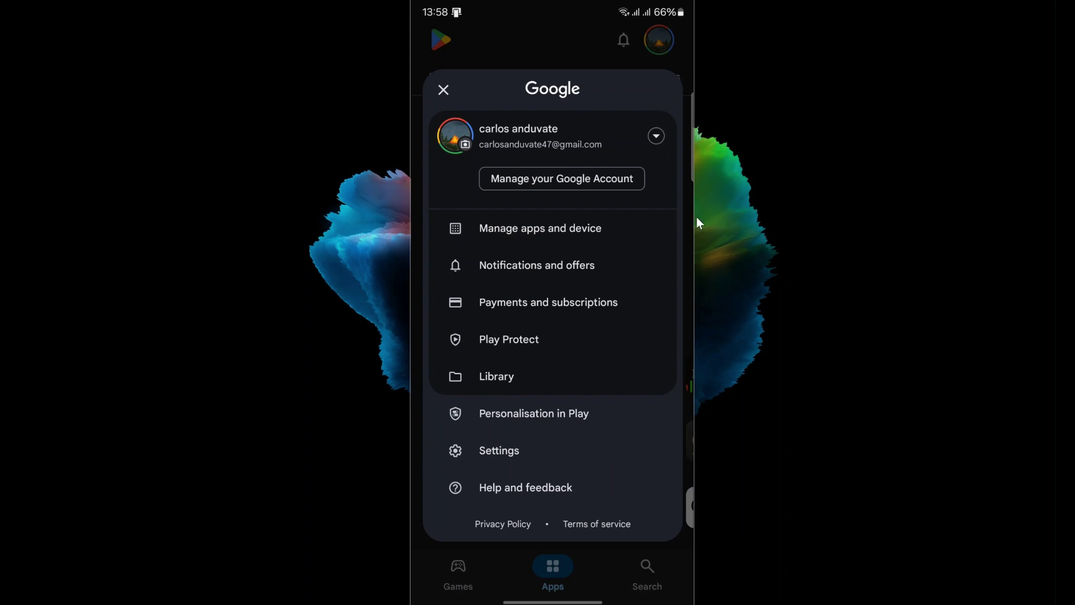
Step: Select WhatsApp Business, Microsoft 365 Copilot, Plus Messenger and Google Chrome in the installed-apps list
{"action": "left_click", "coordinate": [583, 230]}
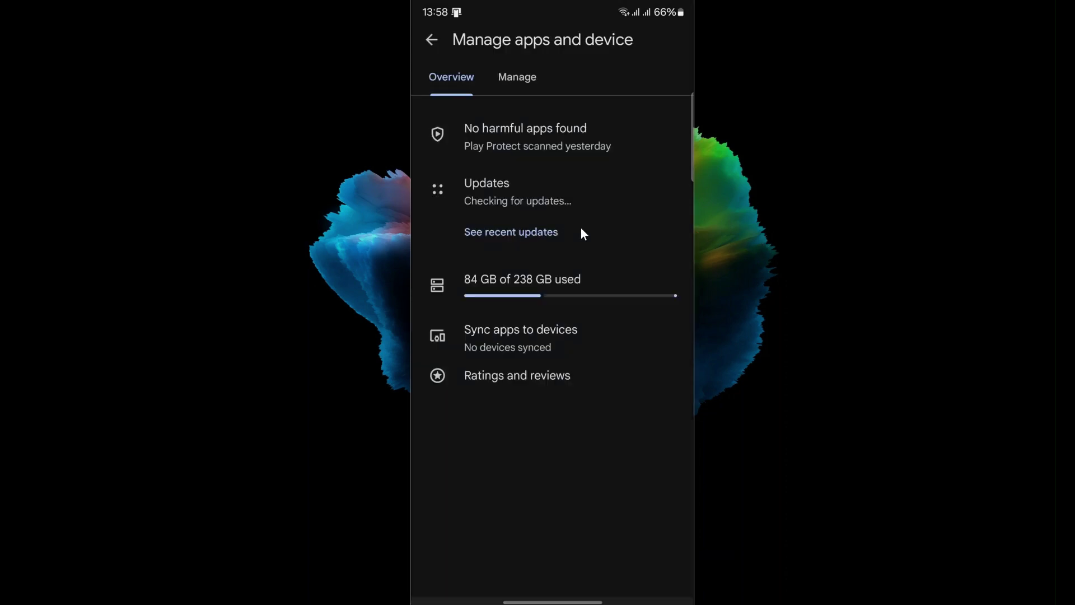
{"action": "left_click", "coordinate": [522, 75]}
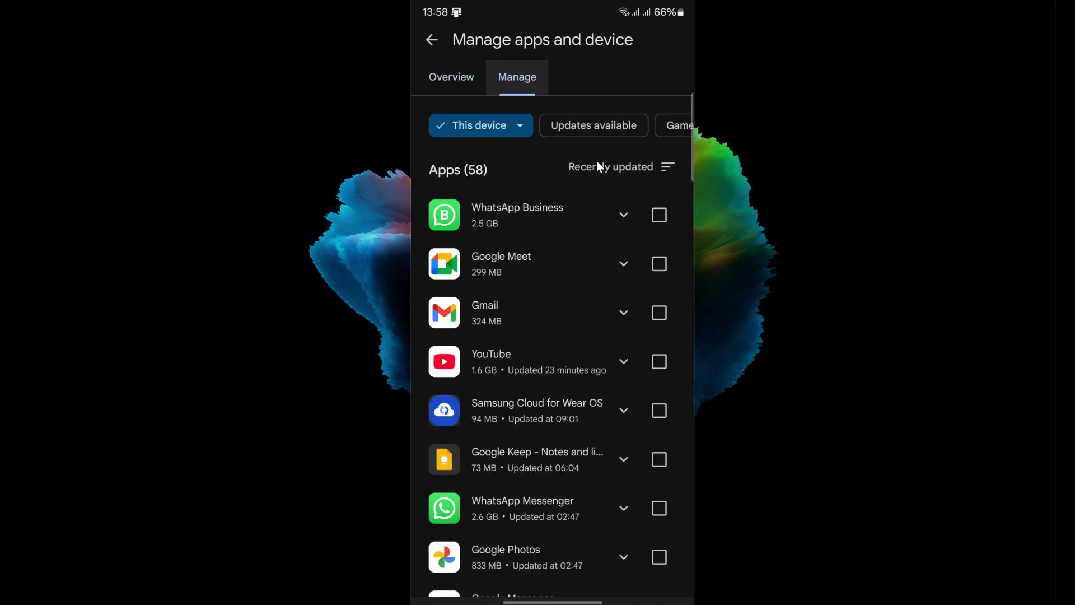
{"action": "left_click", "coordinate": [659, 210]}
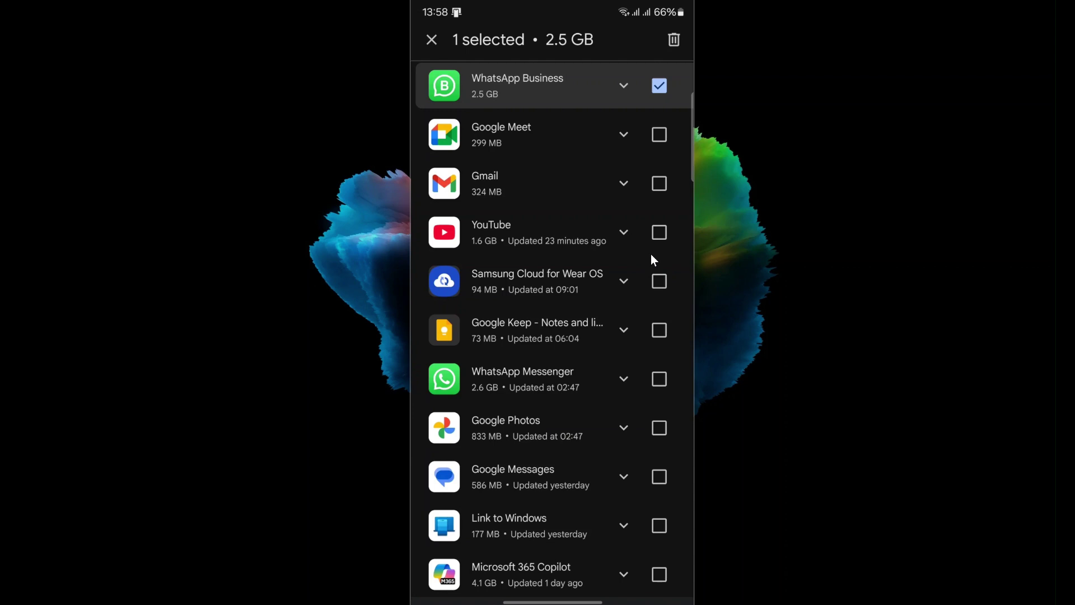
{"action": "scroll", "coordinate": [650, 203], "scroll_direction": "down", "scroll_amount": 1}
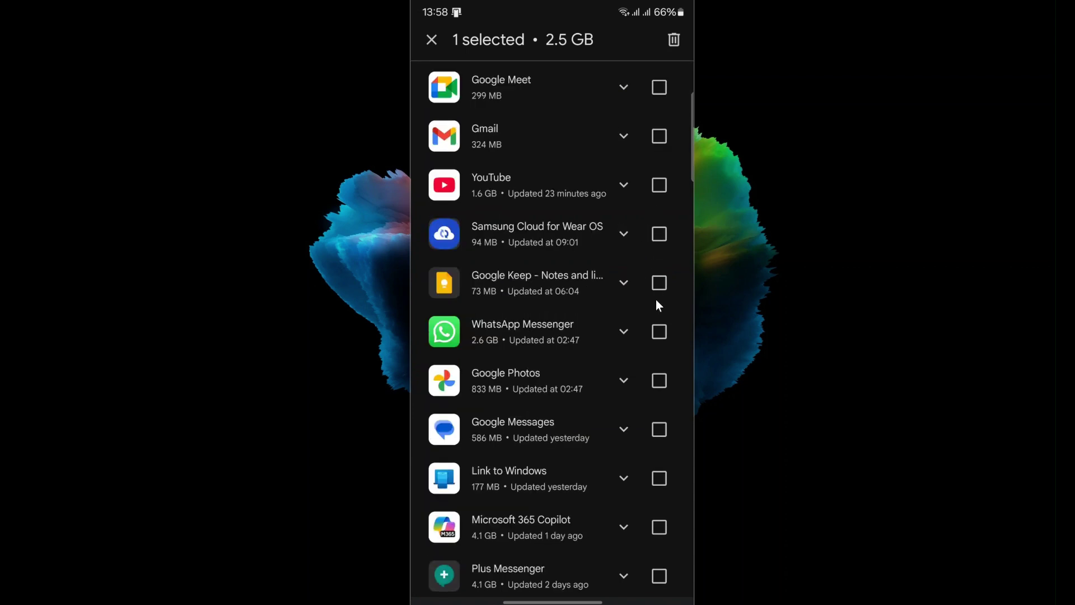
{"action": "scroll", "coordinate": [658, 304], "scroll_direction": "down", "scroll_amount": 1}
{"action": "scroll", "coordinate": [658, 308], "scroll_direction": "down", "scroll_amount": 2}
{"action": "scroll", "coordinate": [658, 308], "scroll_direction": "down", "scroll_amount": 1}
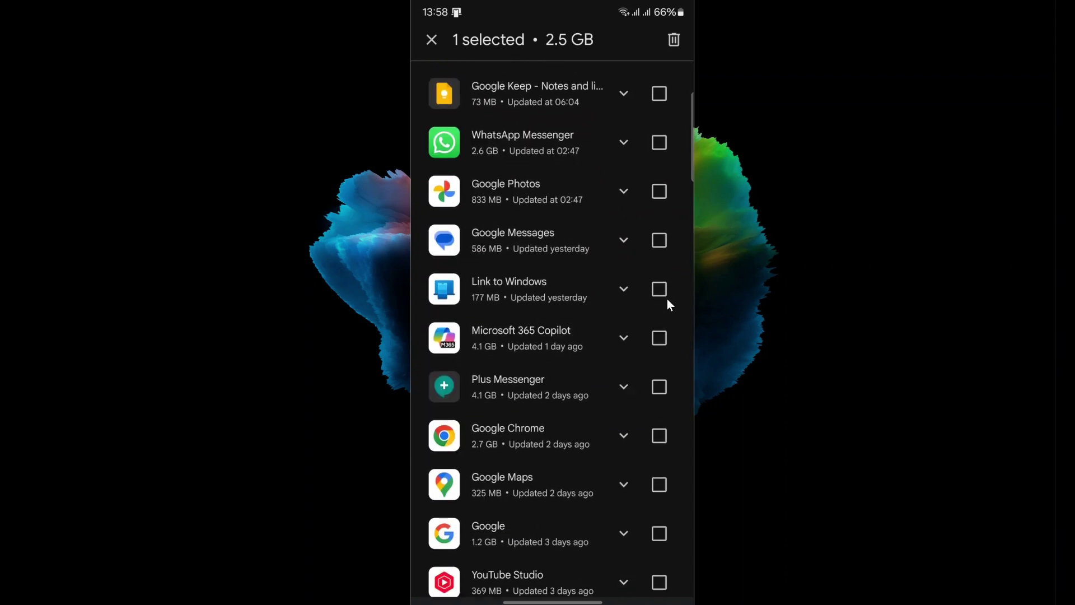
{"action": "left_click", "coordinate": [660, 338]}
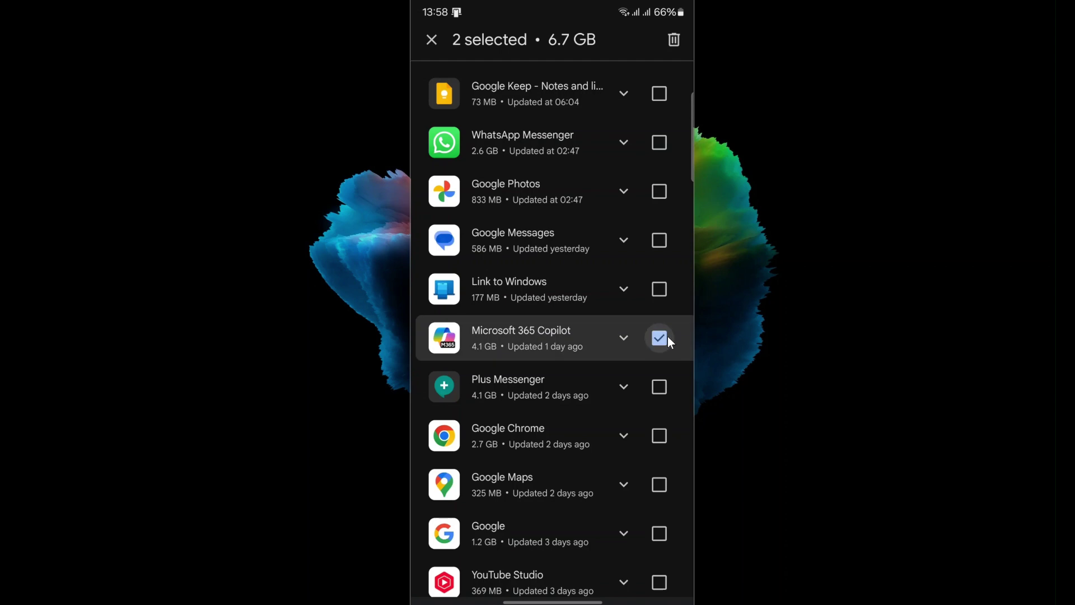
{"action": "left_click", "coordinate": [663, 392]}
{"action": "left_click", "coordinate": [667, 437]}
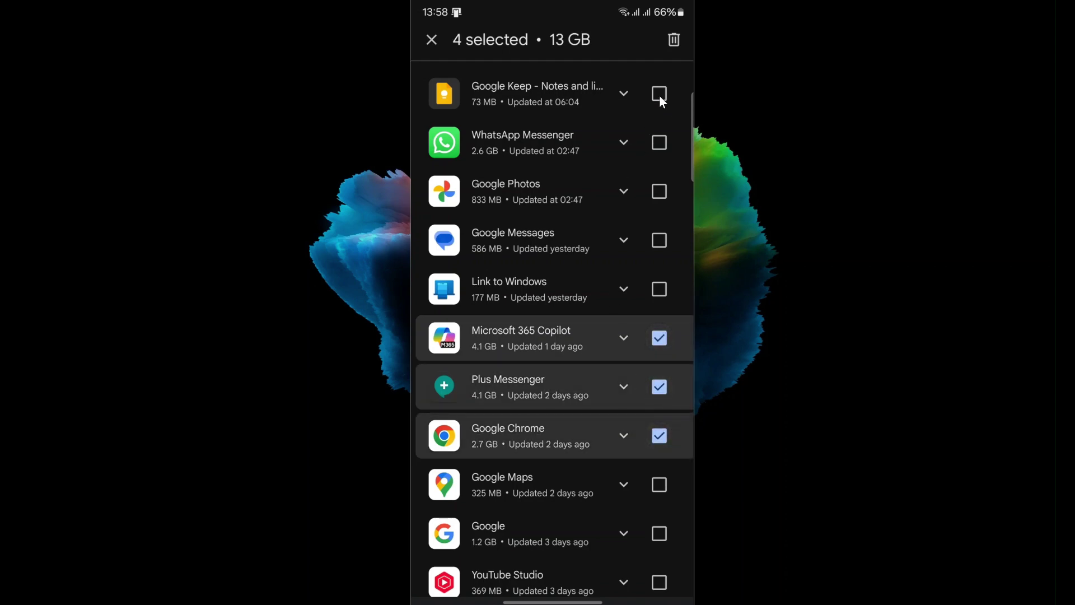
Step: Cancel uninstalling the four selected apps, clear the selection and leave the Play Store
{"action": "left_click", "coordinate": [672, 40]}
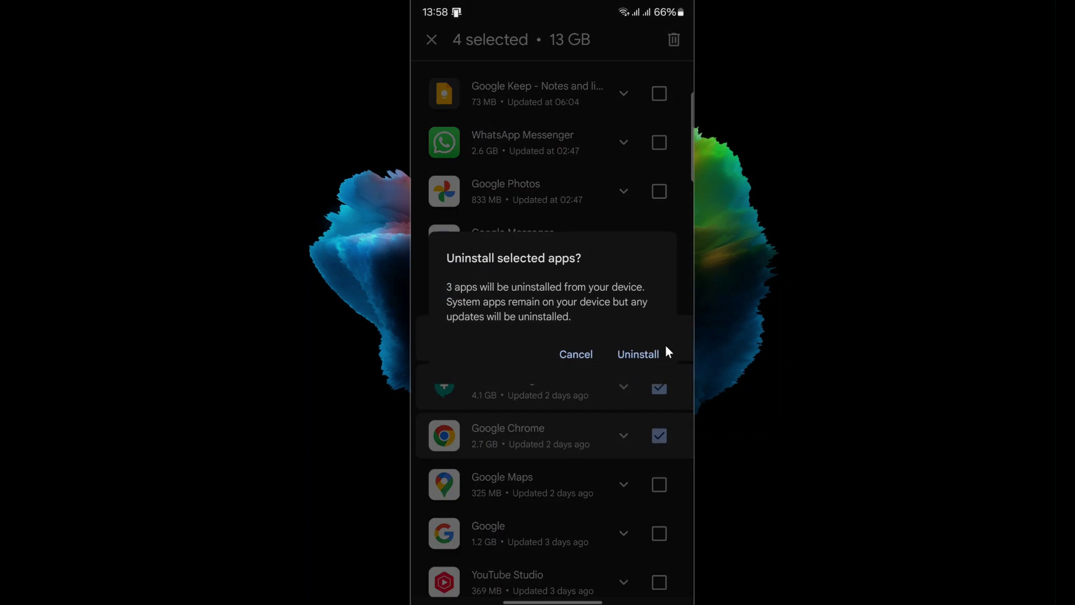
{"action": "left_click", "coordinate": [575, 353]}
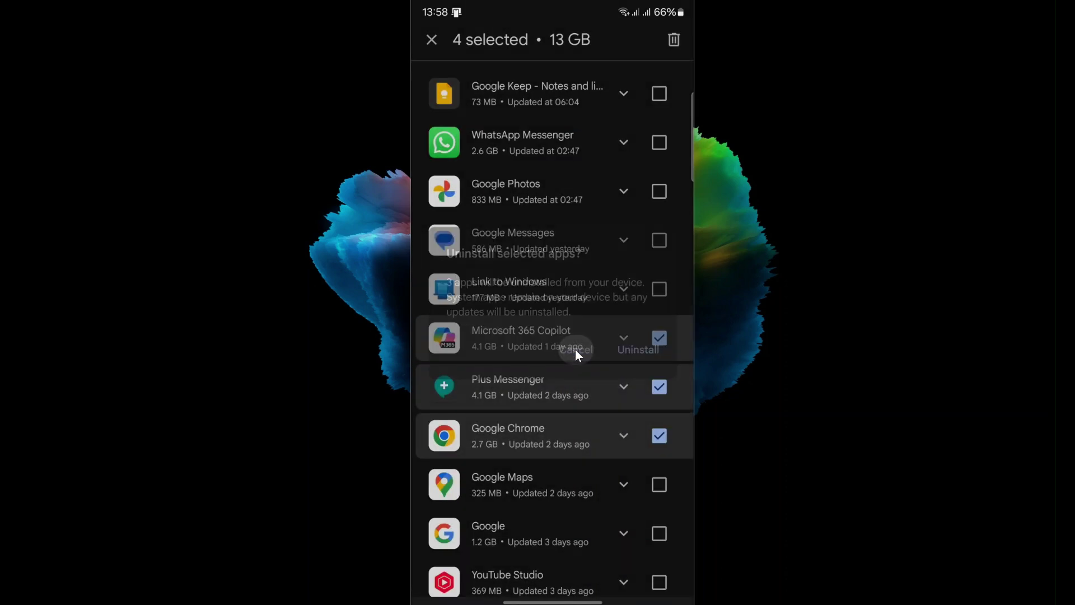
{"action": "scroll", "coordinate": [549, 358], "scroll_direction": "up", "scroll_amount": 3}
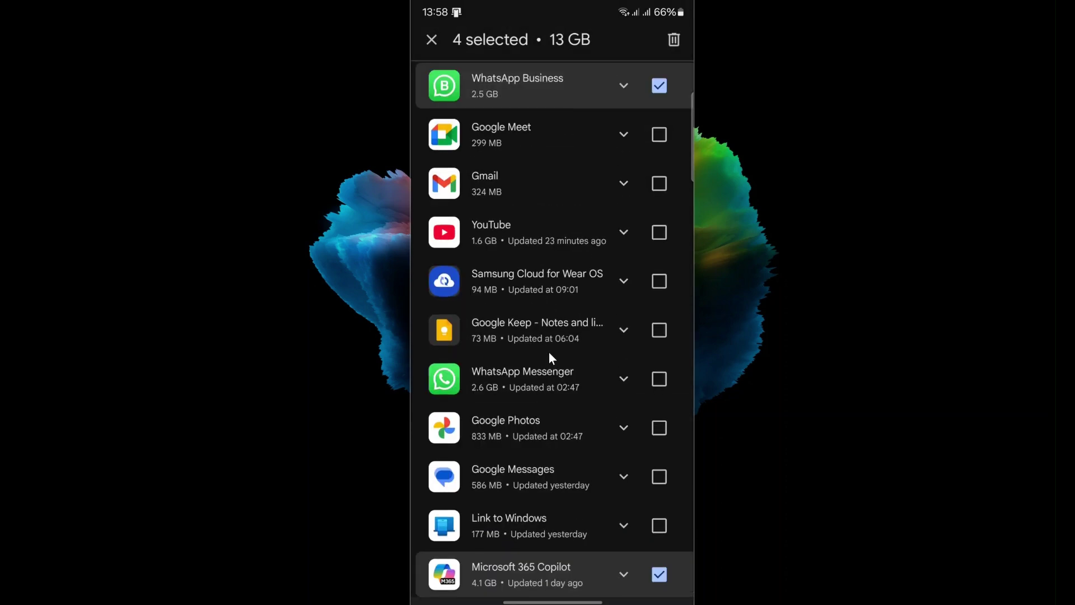
{"action": "left_click", "coordinate": [430, 42]}
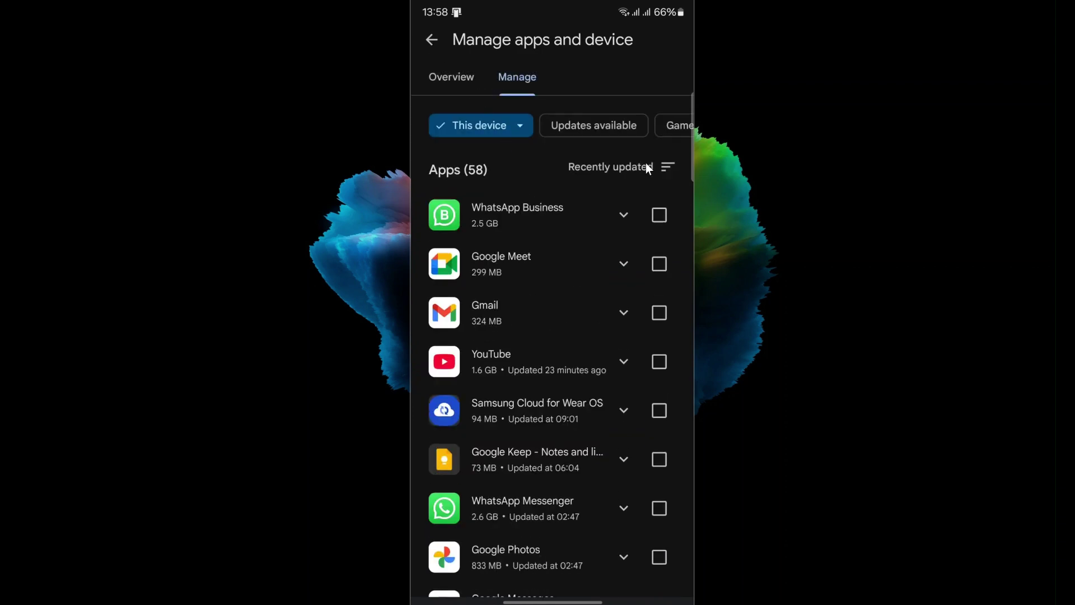
{"action": "middle_click", "coordinate": [659, 167]}
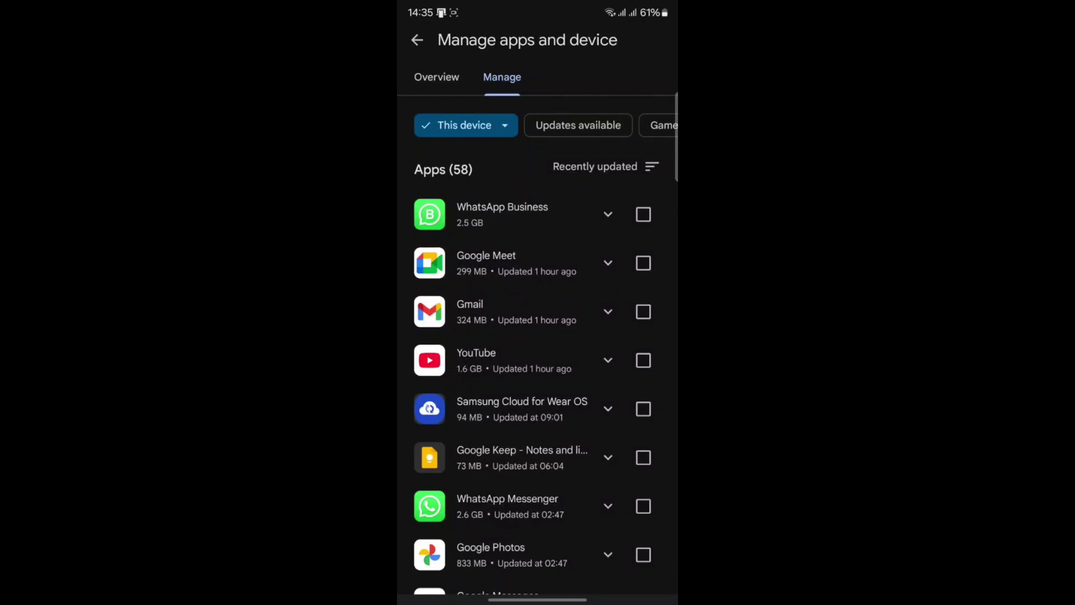
Step: Sort the installed apps list by Least used
{"action": "left_click", "coordinate": [605, 166]}
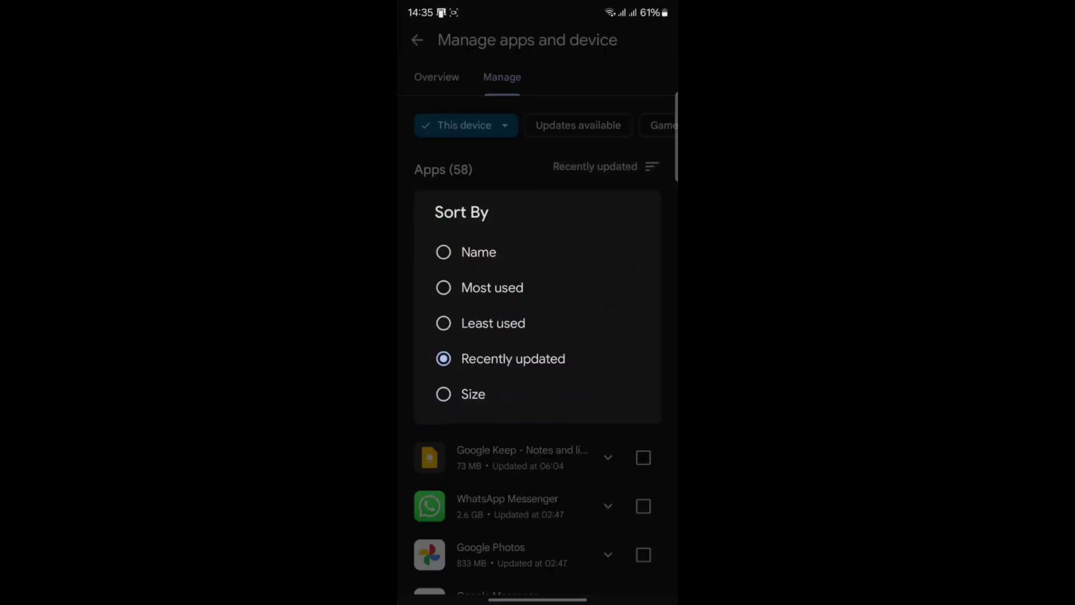
{"action": "left_click", "coordinate": [445, 322]}
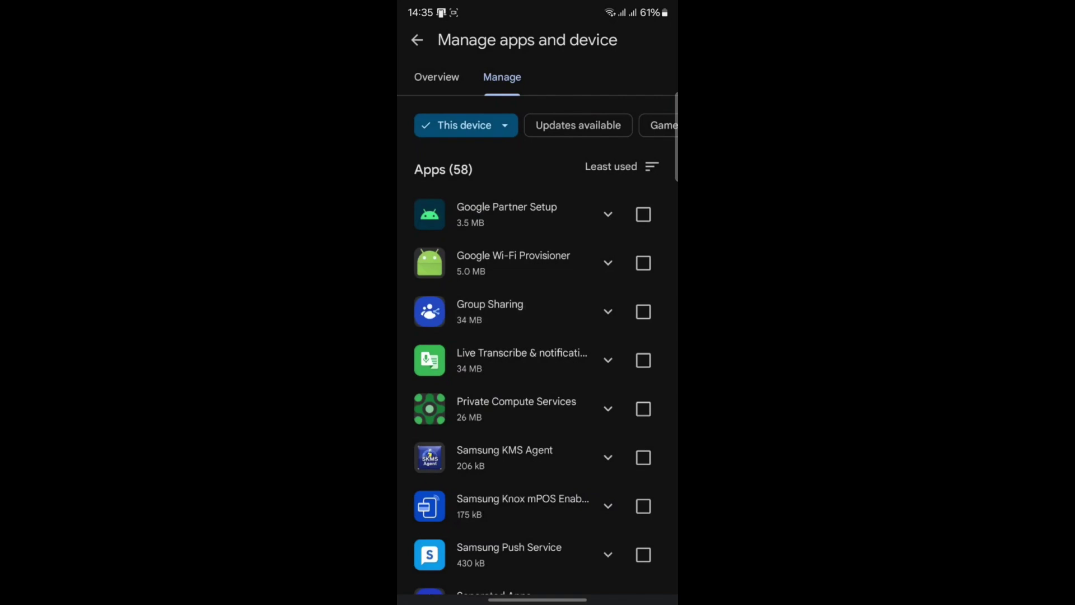
{"action": "left_click_drag", "start_coordinate": [607, 492], "coordinate": [647, 375]}
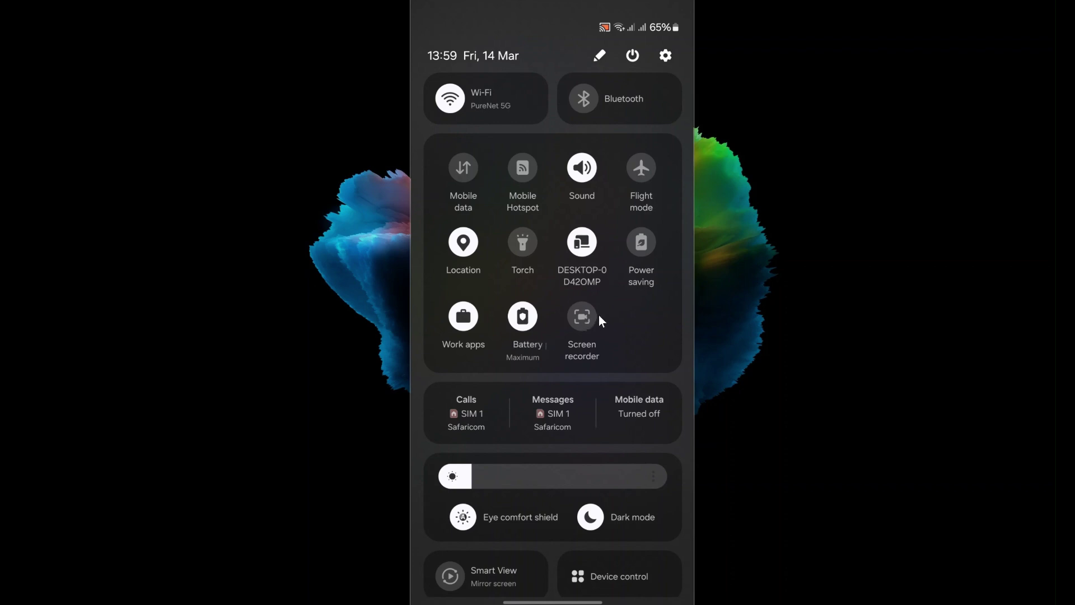
Step: Open and close the quick panel layout editor, then launch the screen recorder
{"action": "left_click", "coordinate": [599, 55]}
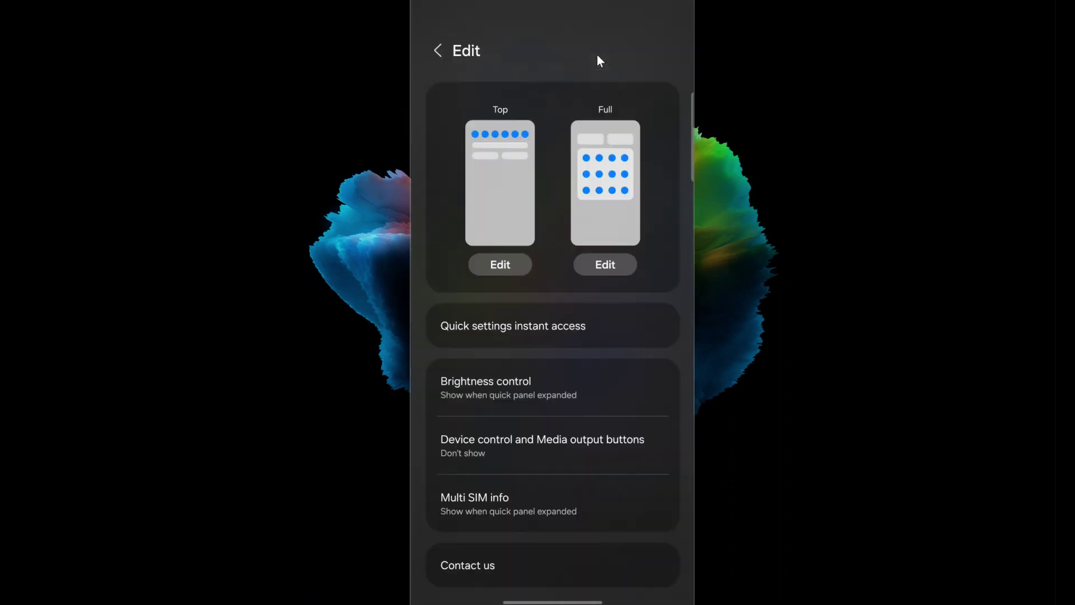
{"action": "left_click", "coordinate": [436, 48]}
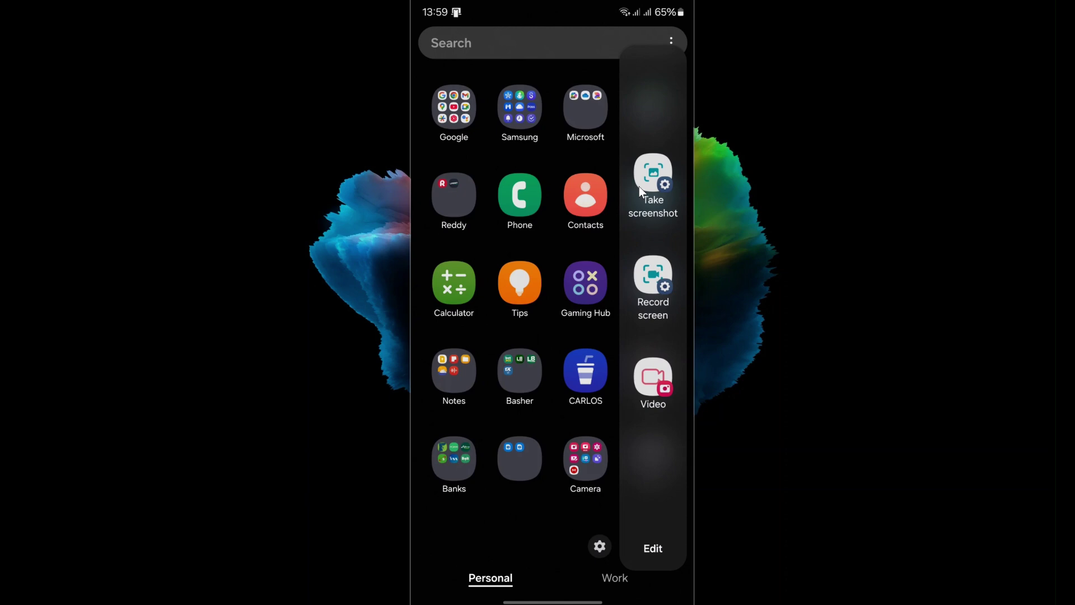
{"action": "left_click", "coordinate": [647, 284]}
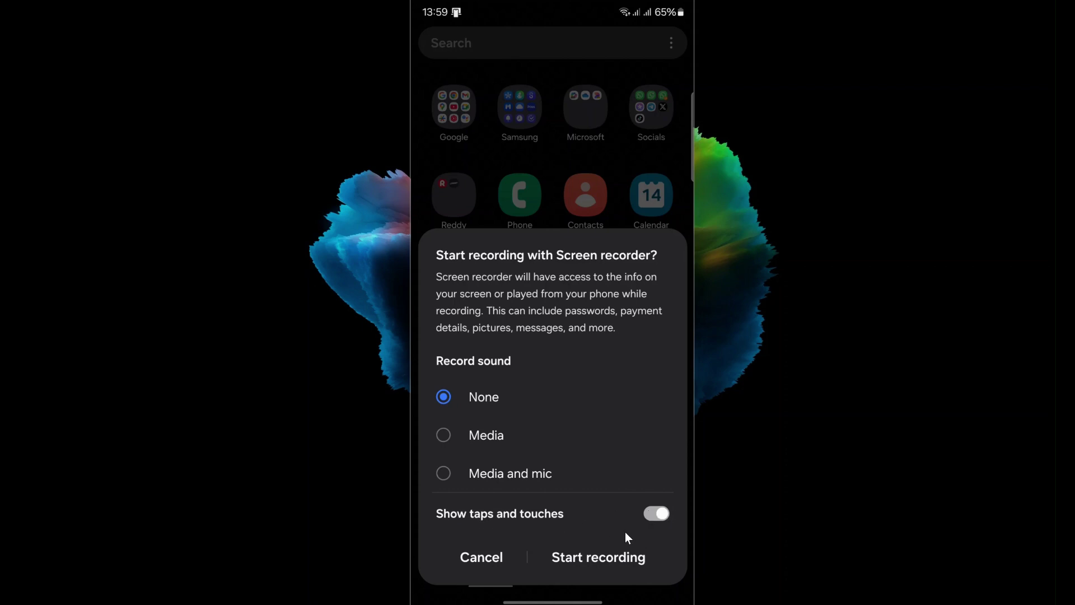
Step: Start the screen recording with Record sound left on None
{"action": "left_click", "coordinate": [591, 563]}
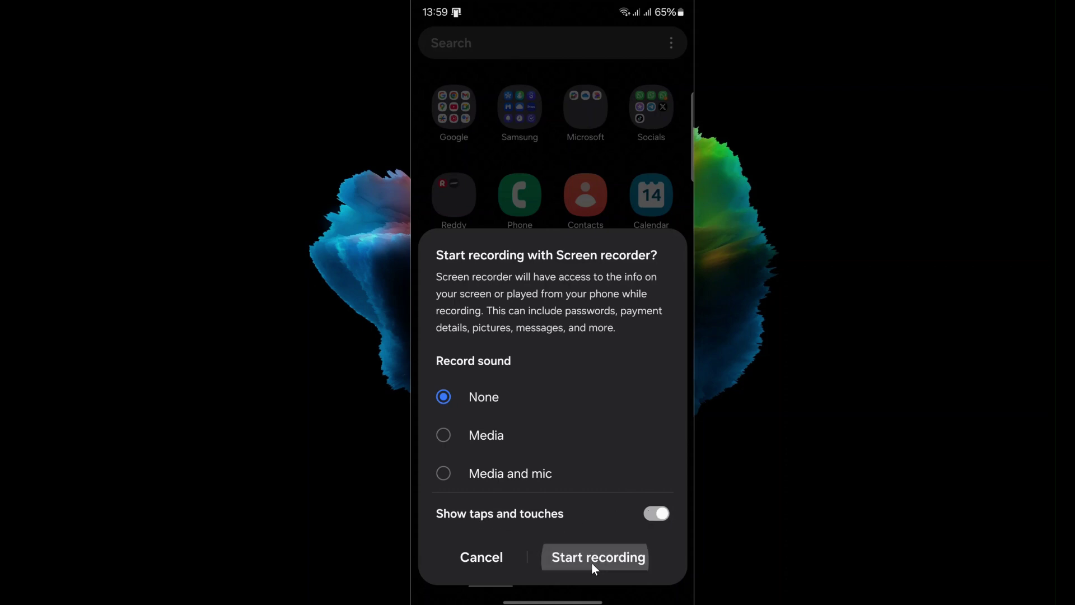